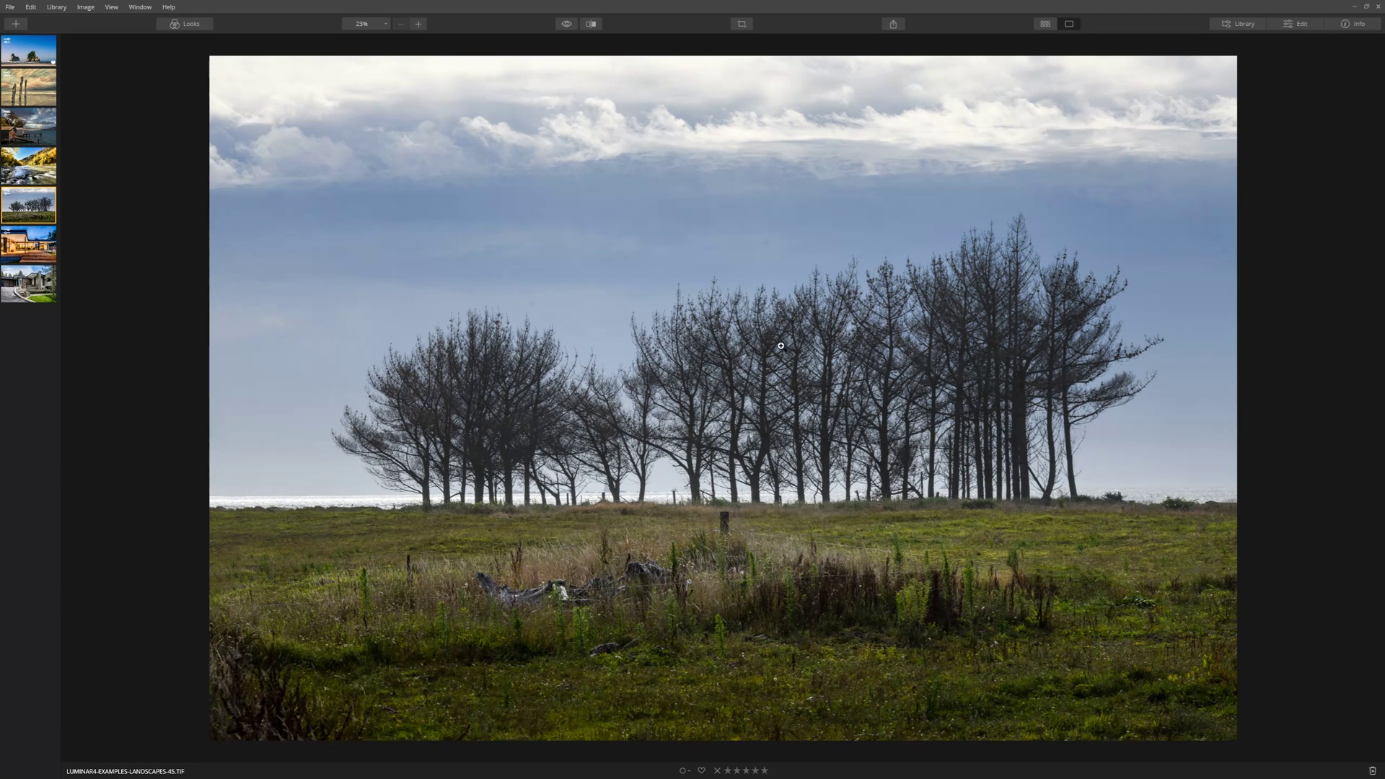
In the Creative tools' AI Sky Replacement, choose the Dramatic Sunset 2 sky
left_click(1302, 24)
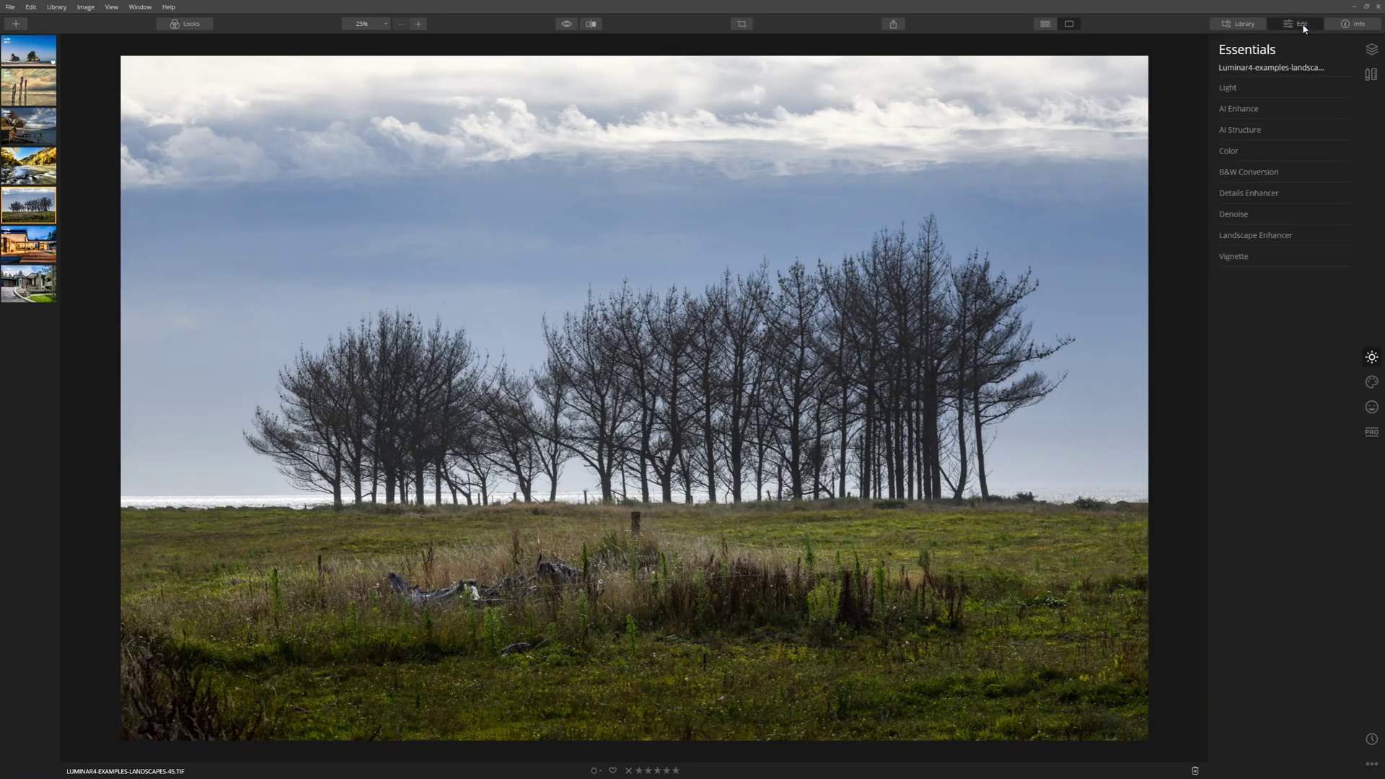
left_click(1371, 381)
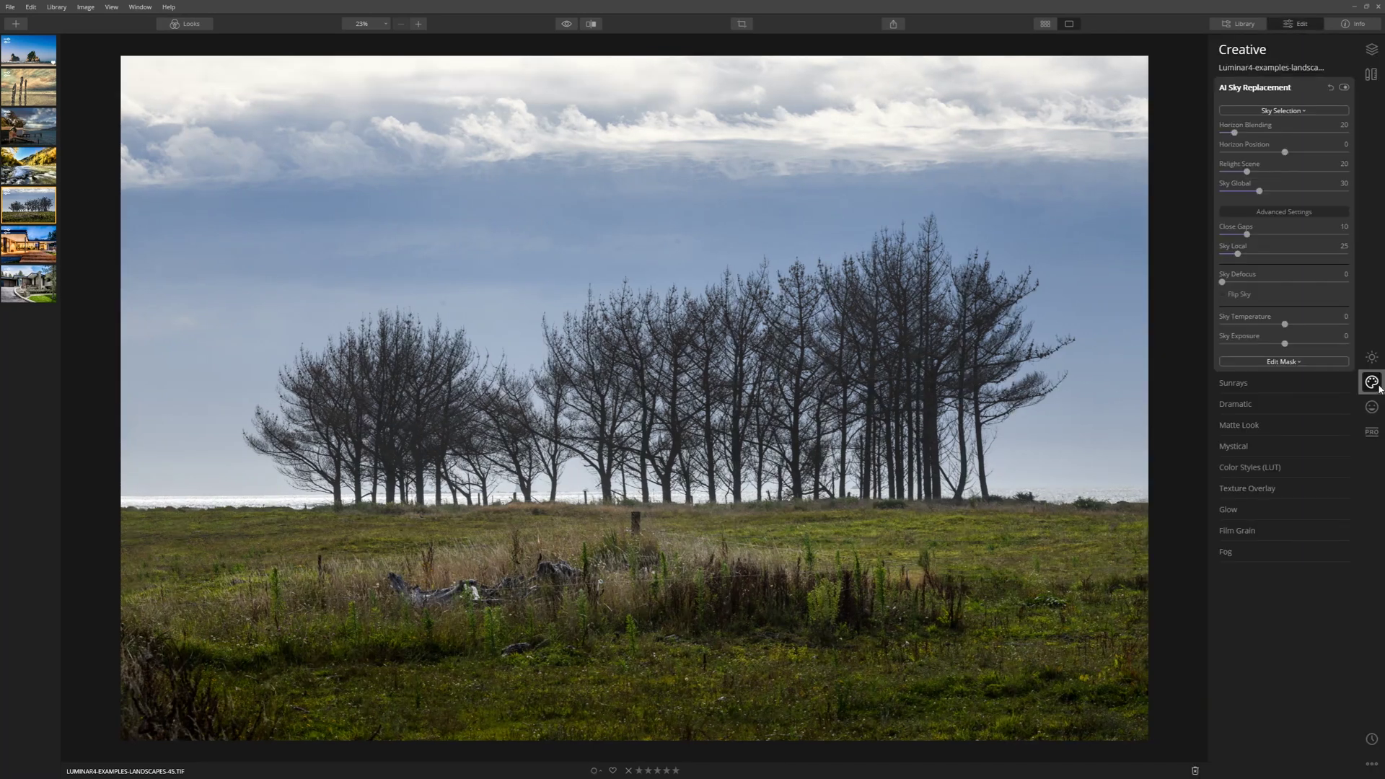
left_click(1243, 92)
left_click(1263, 92)
left_click(1275, 91)
left_click(1291, 90)
left_click(1278, 110)
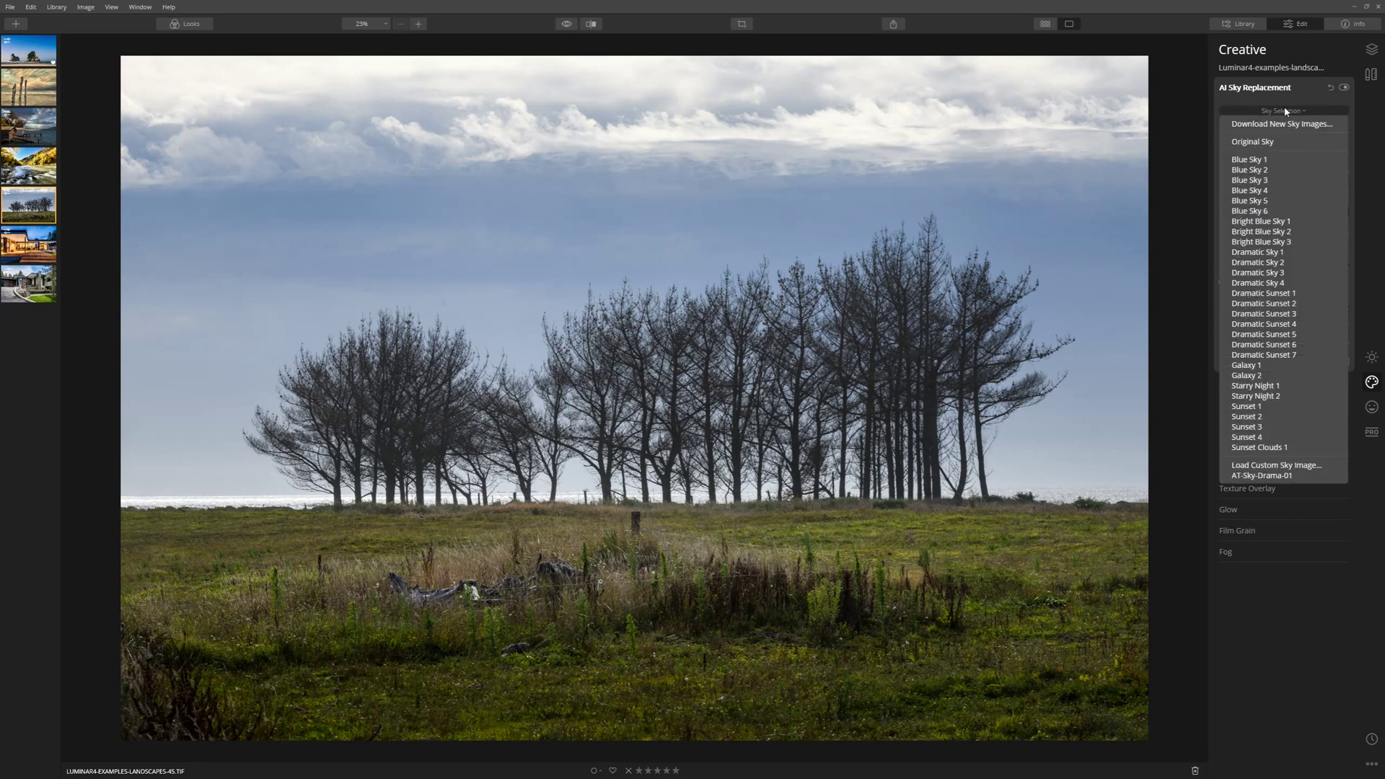
left_click(1286, 303)
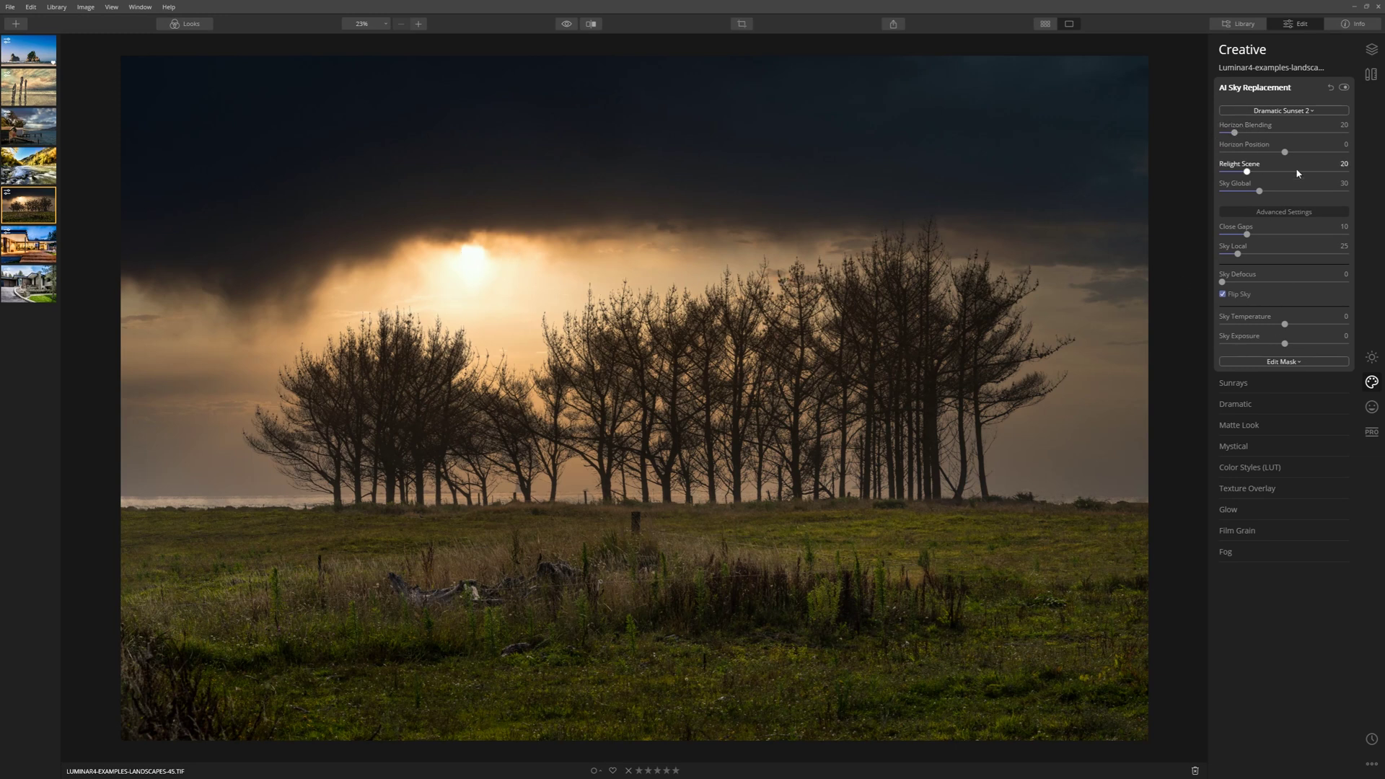
Open the Sky Selection dropdown of replacement skies
left_click(1270, 113)
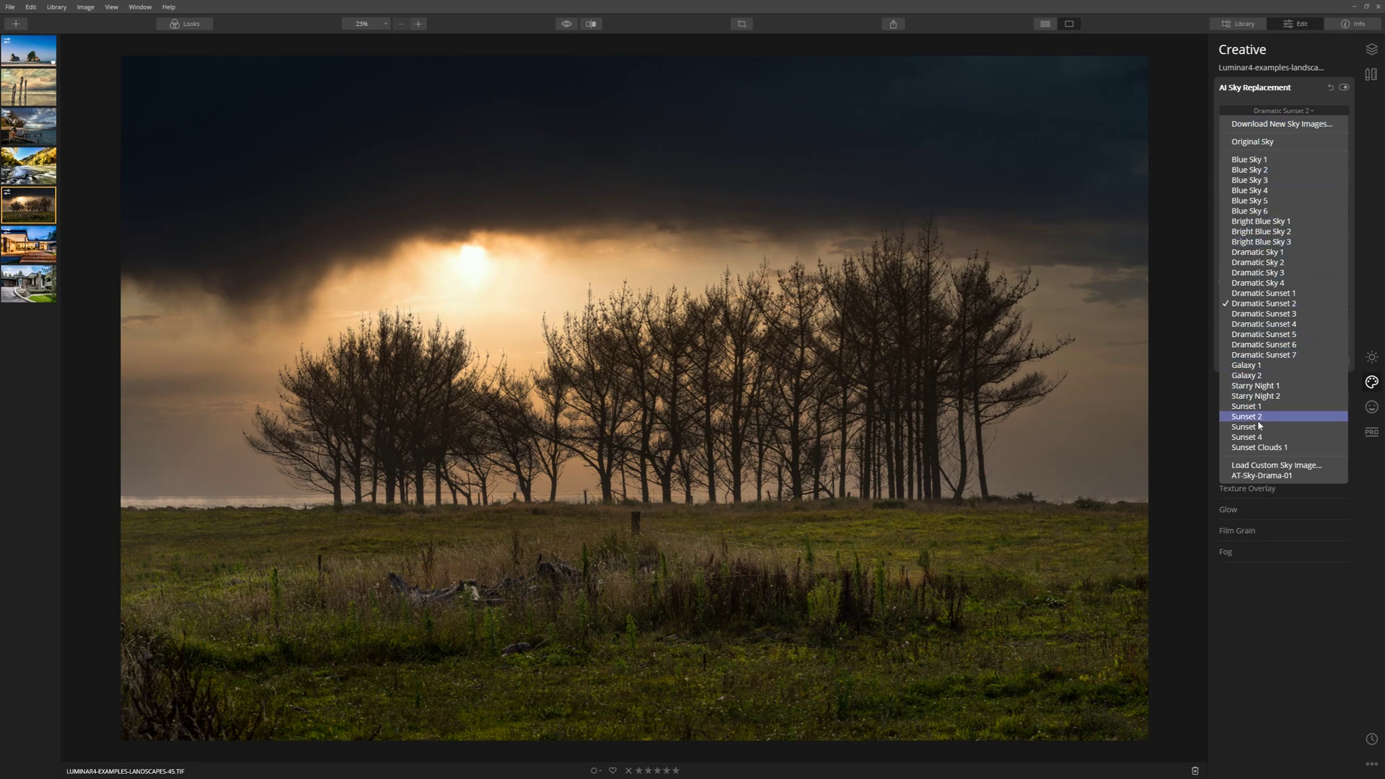
Load the custom AT-Sky-Drama-01 sky image, then switch back to Dramatic Sunset 2
left_click(1254, 467)
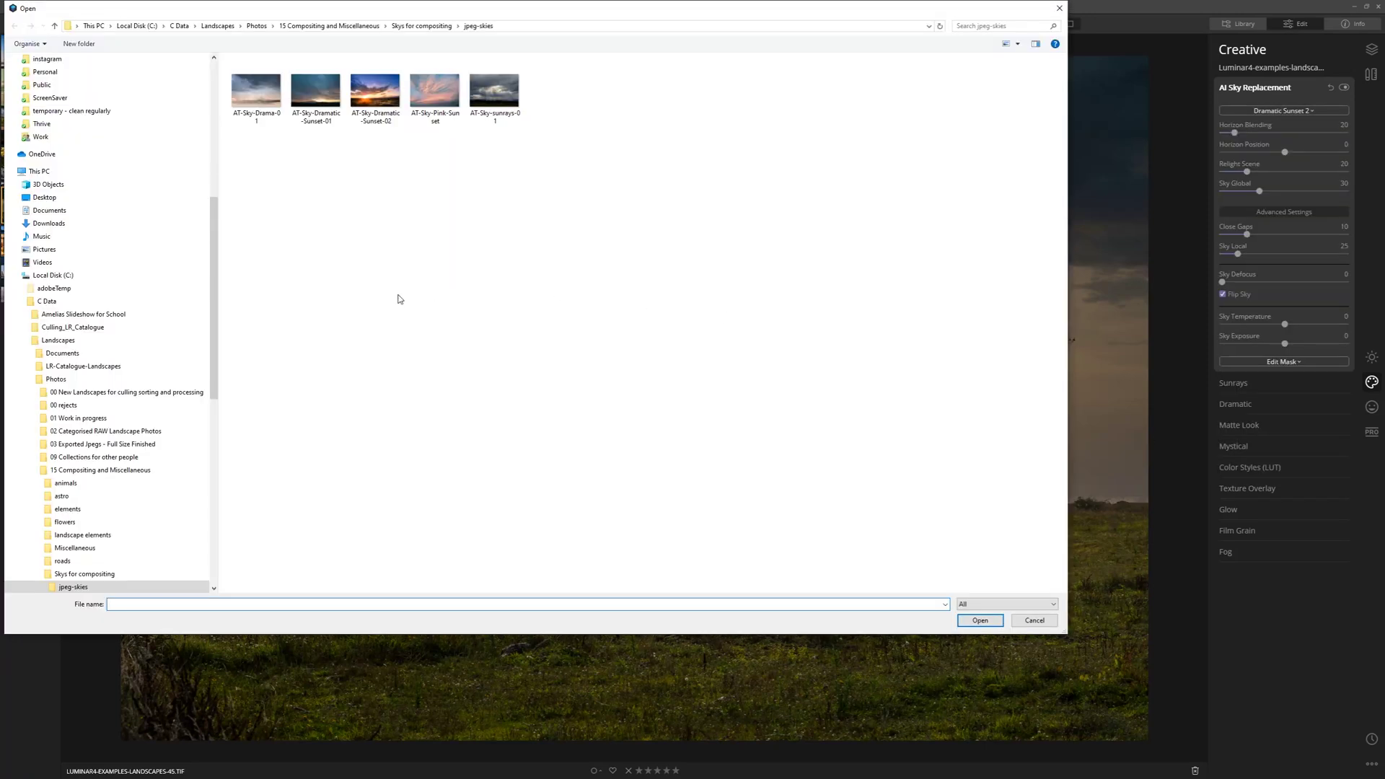
double_click(262, 93)
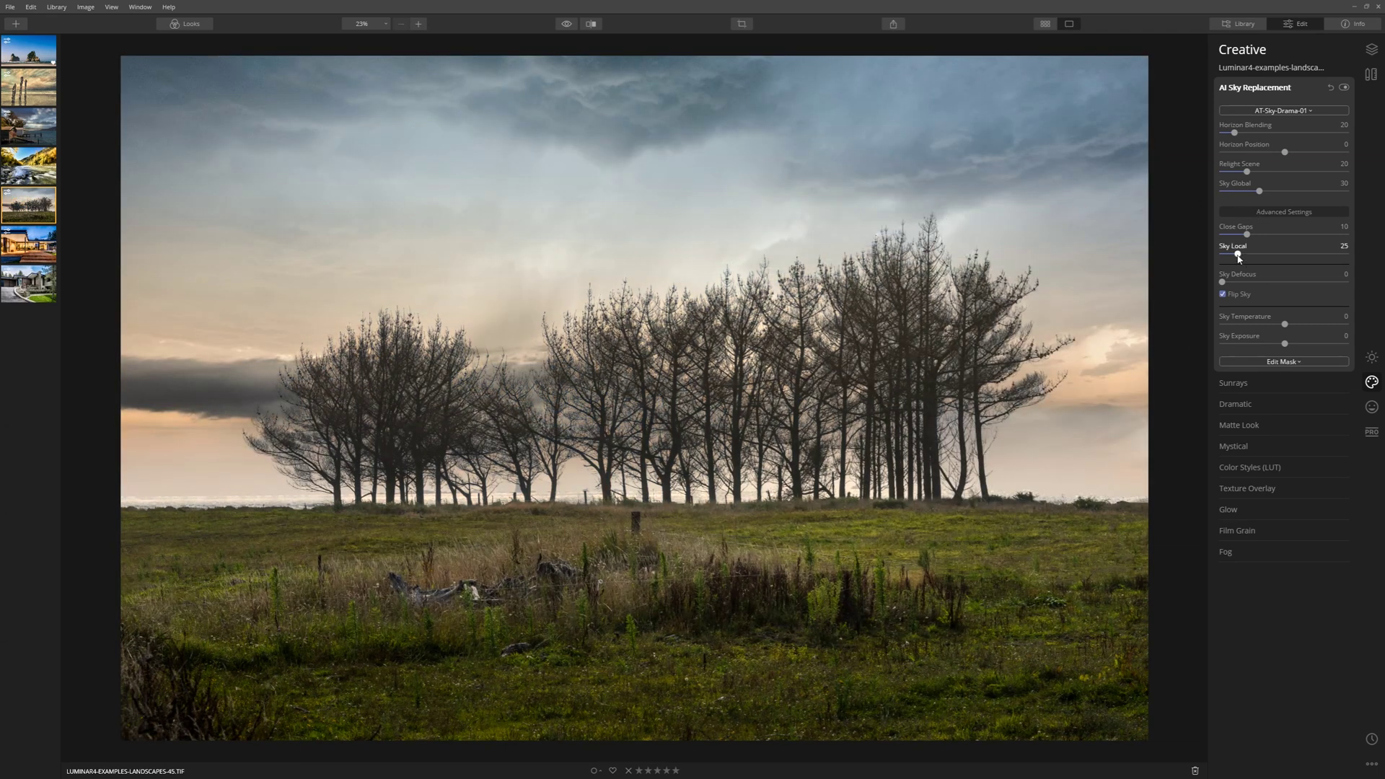
left_click(1274, 111)
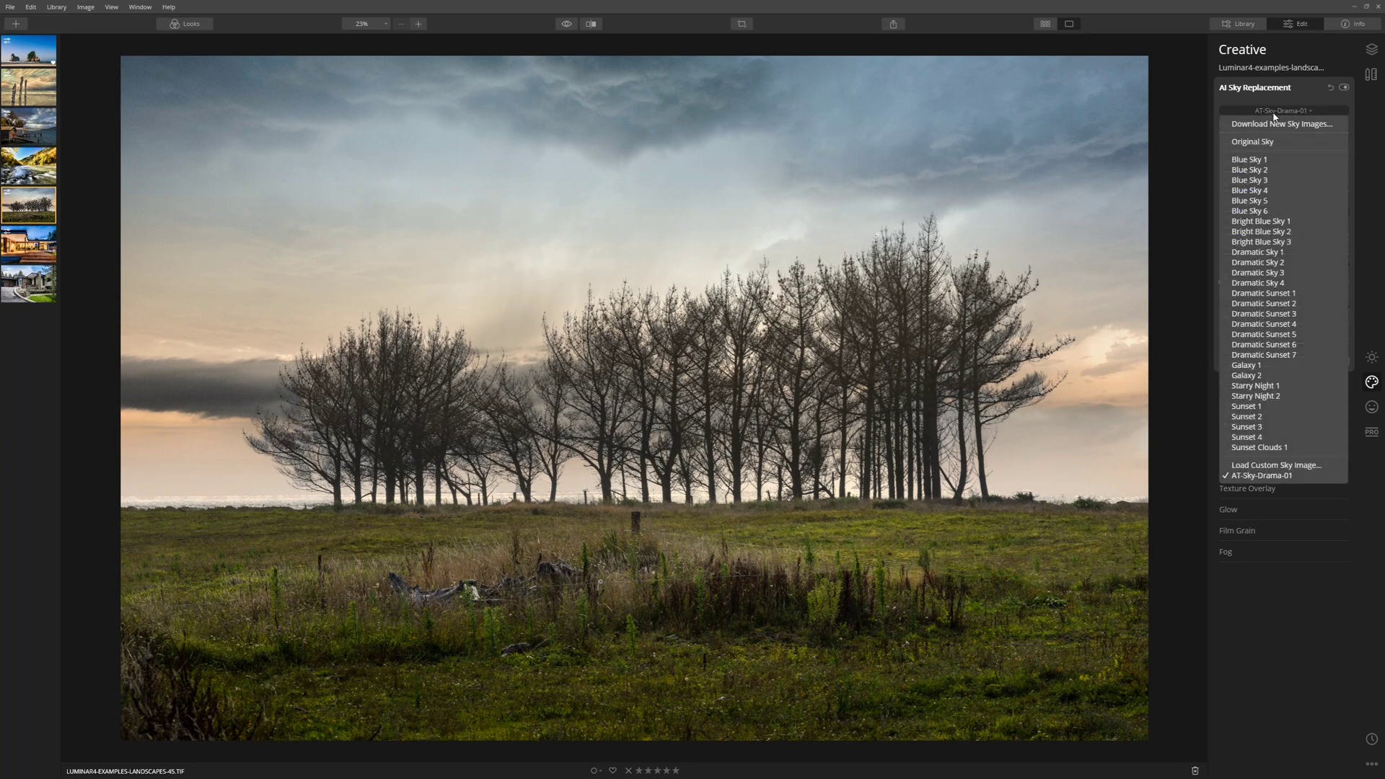
left_click(1289, 305)
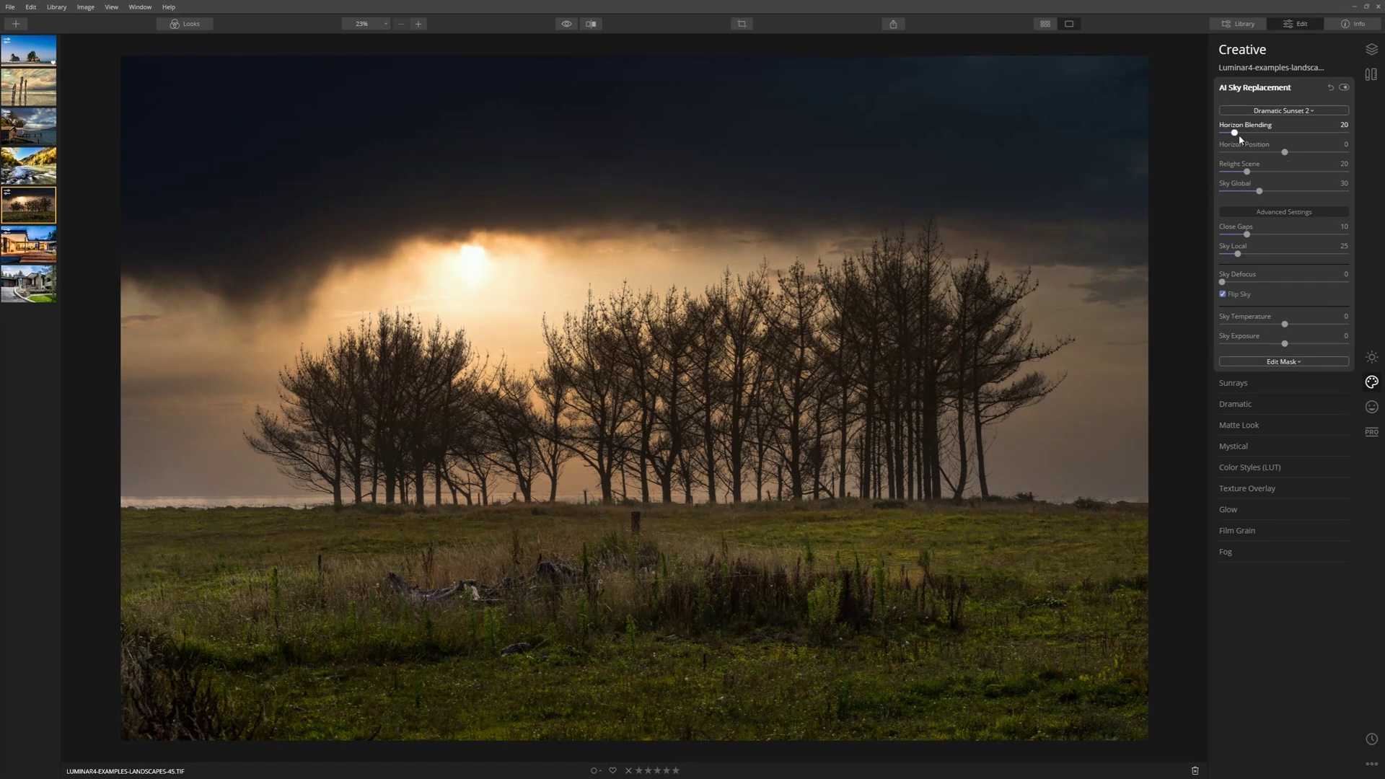
Set Horizon Blending to 197 and Horizon Position to 8
left_click_drag(1235, 135, 1345, 136)
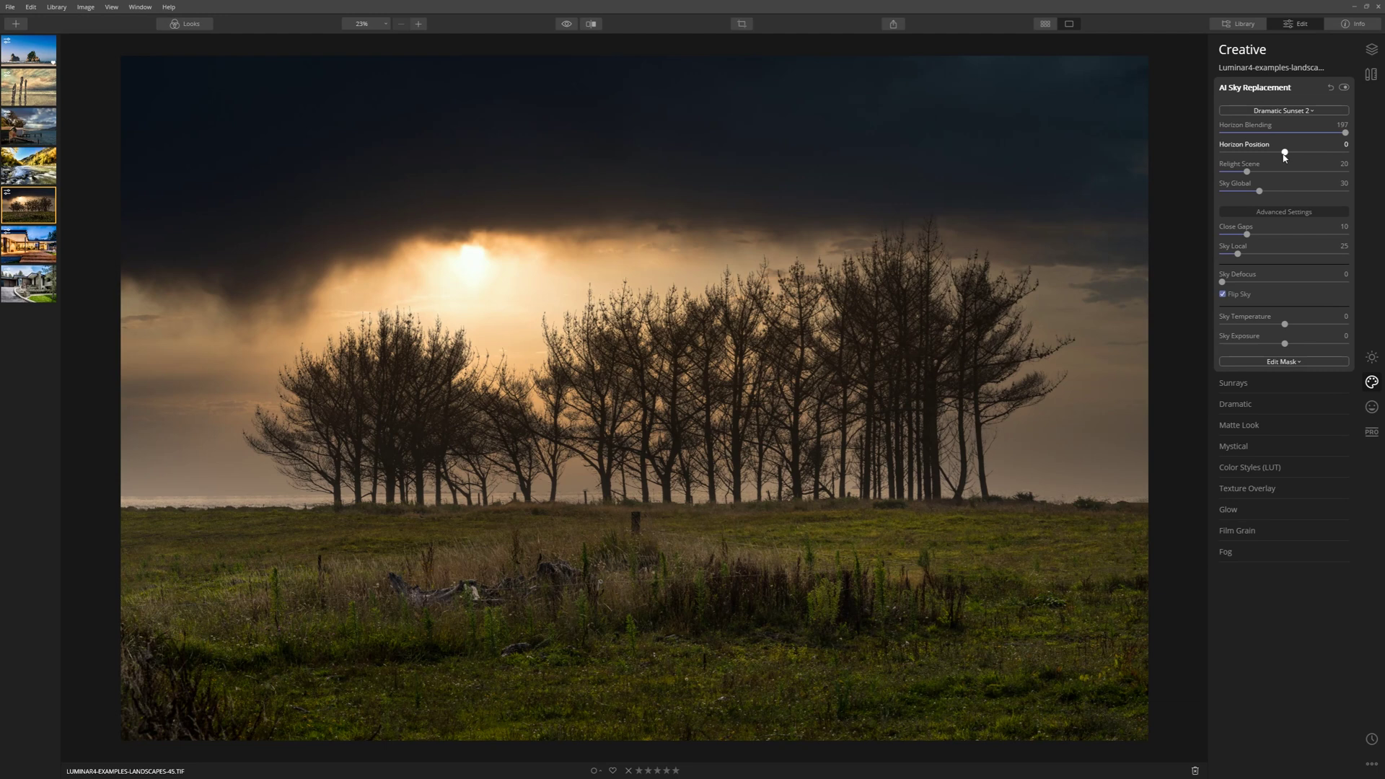
left_click_drag(1283, 153, 1270, 157)
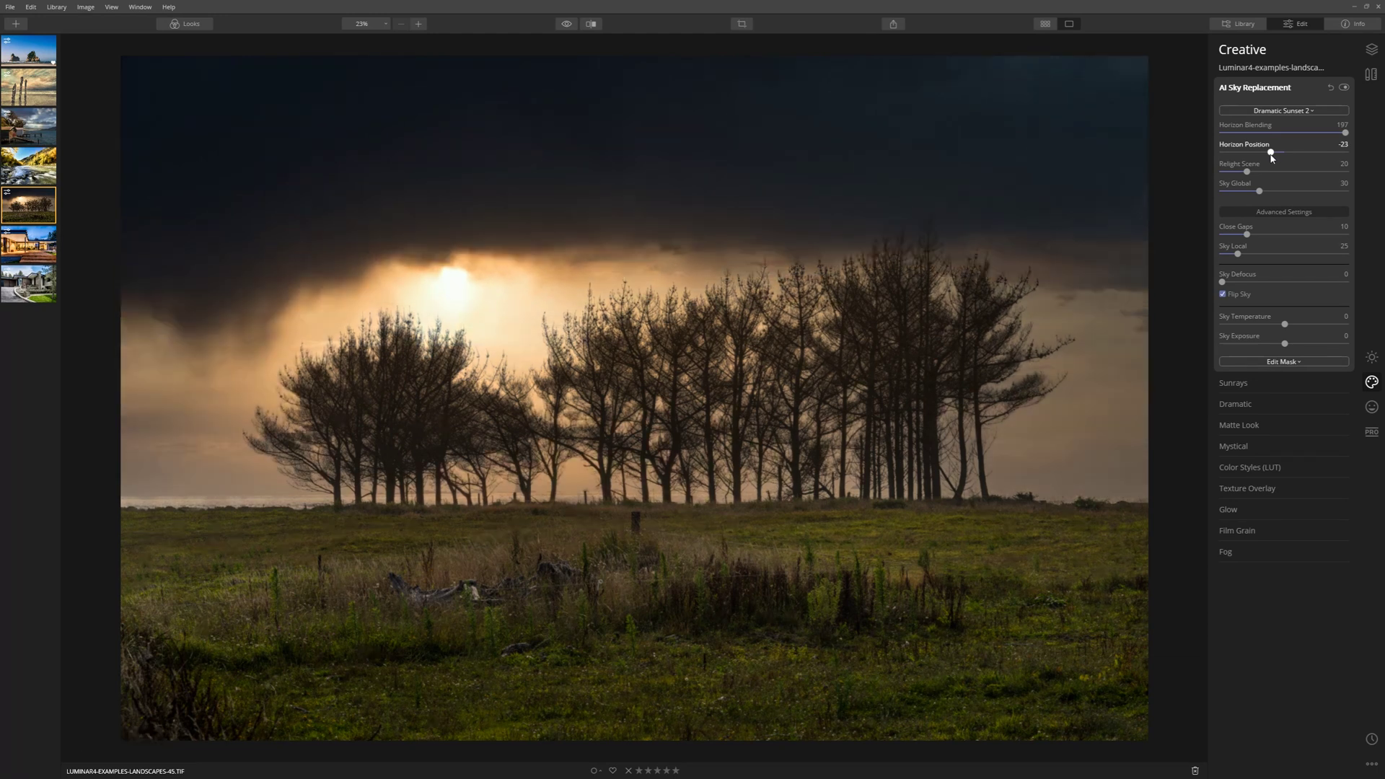
left_click_drag(1270, 157, 1290, 157)
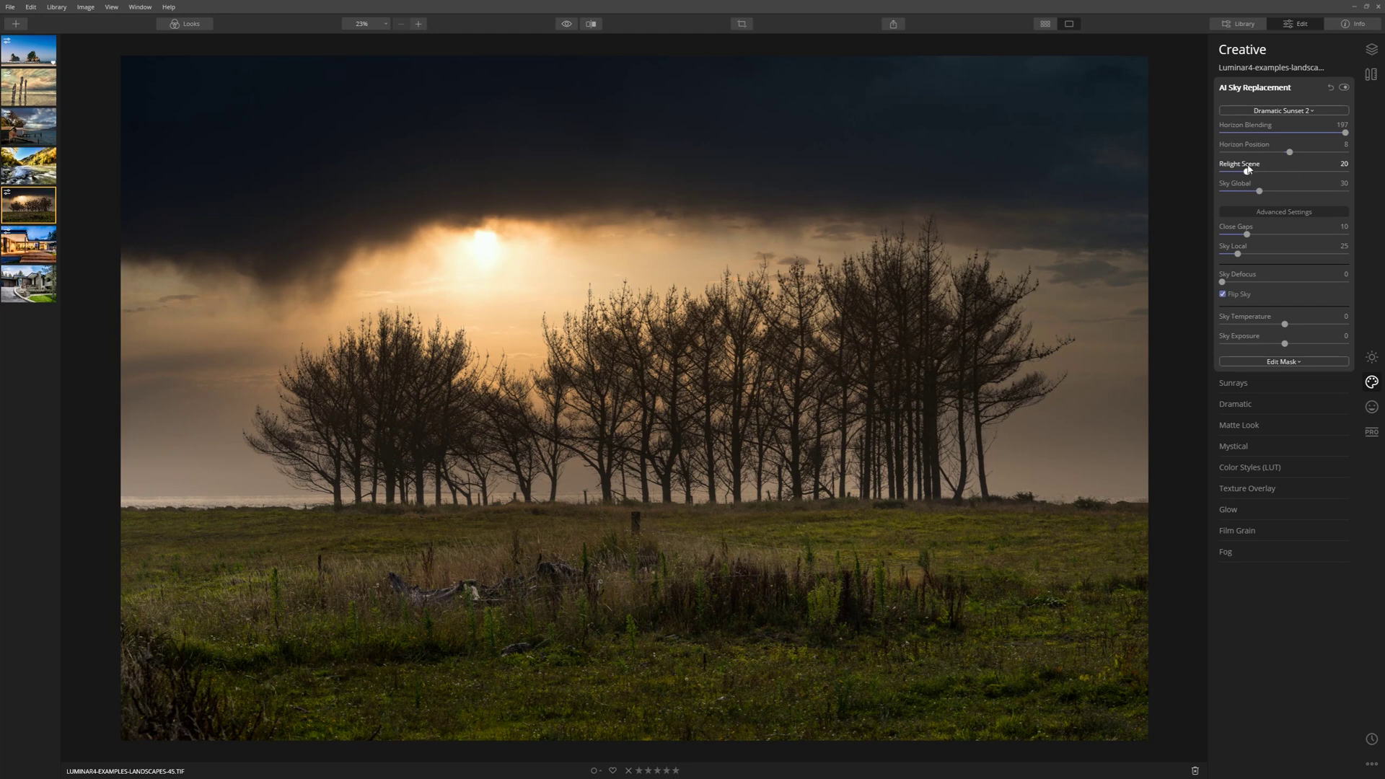
Reset Relight Scene to zero, then raise it to its maximum of 100
left_click_drag(1248, 170, 1338, 172)
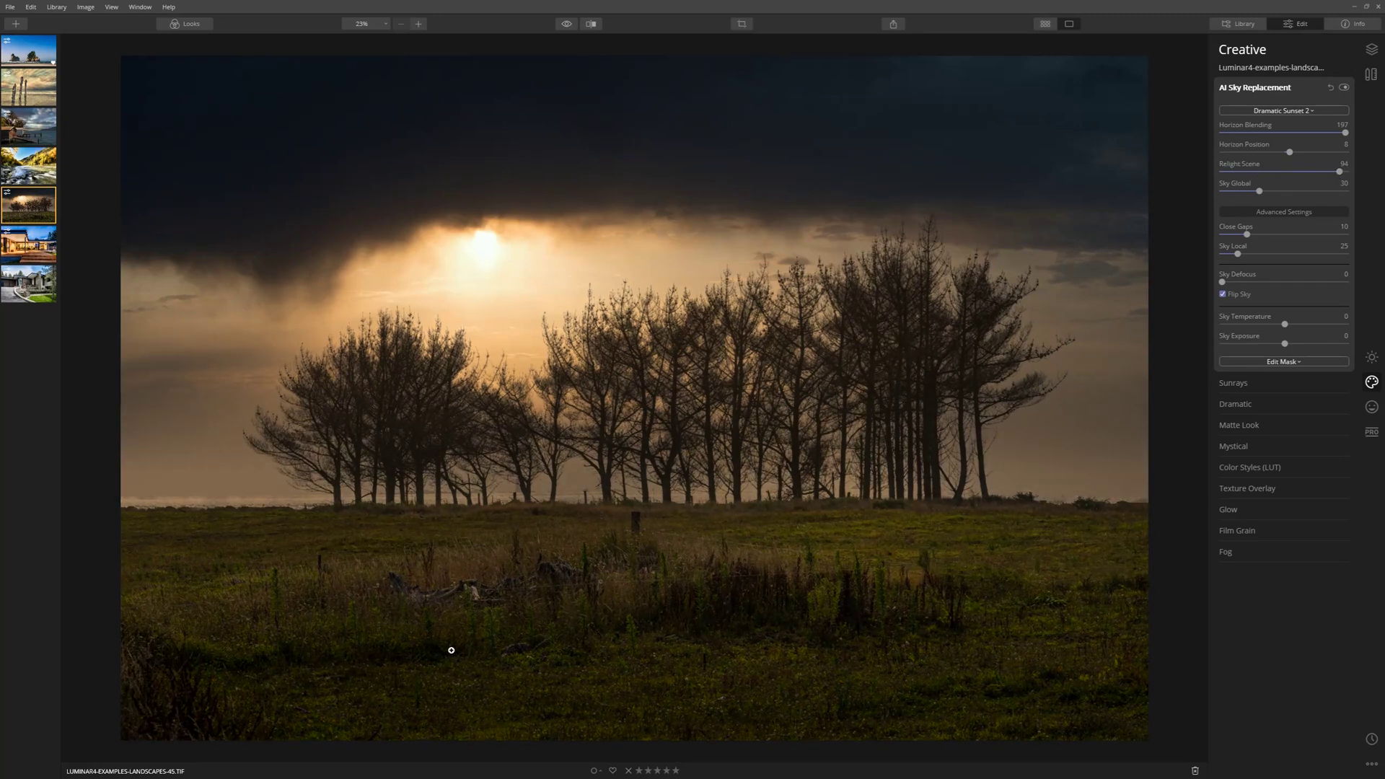
double_click(1338, 171)
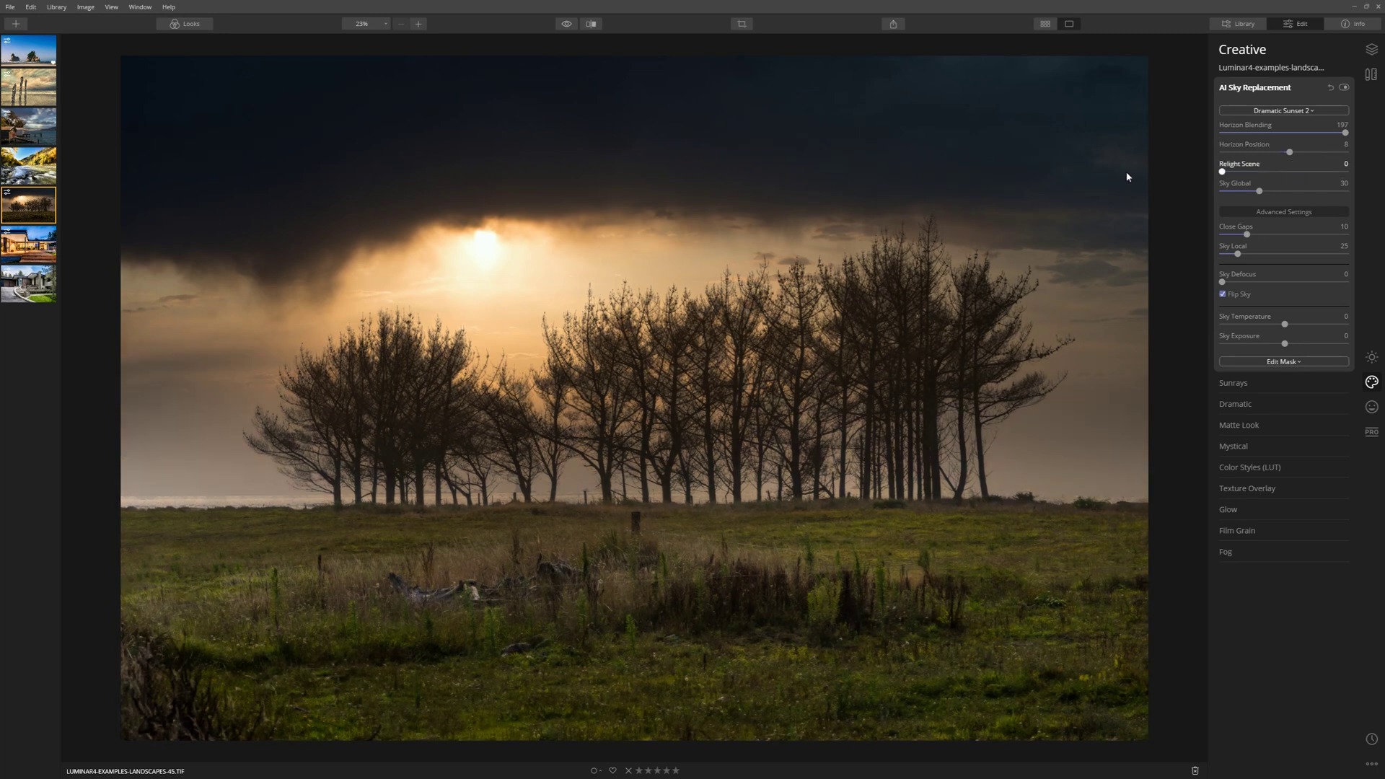
left_click_drag(1222, 172, 1362, 183)
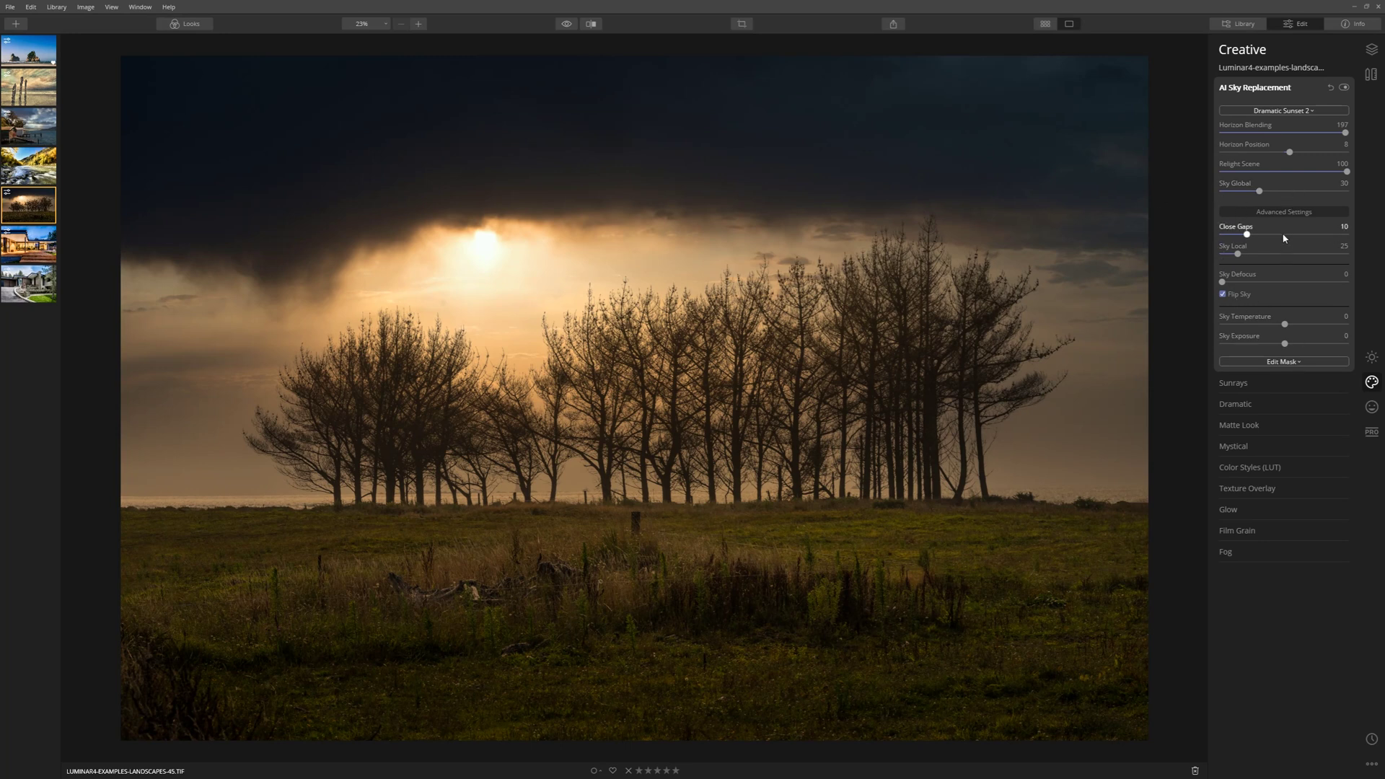
In the advanced sky settings, set Sky Global to 82 and Close Gaps to 50
left_click(1283, 212)
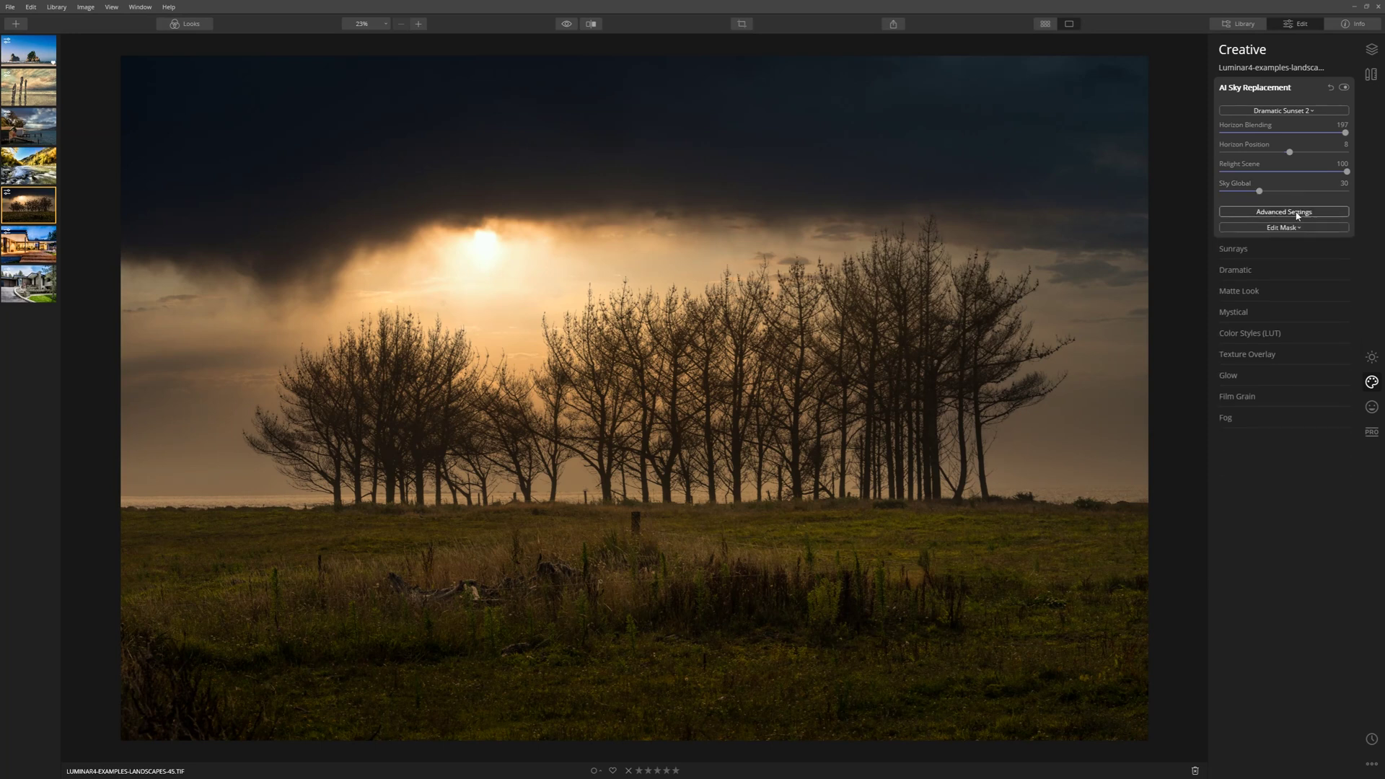
left_click(1296, 215)
left_click_drag(1258, 190, 1323, 190)
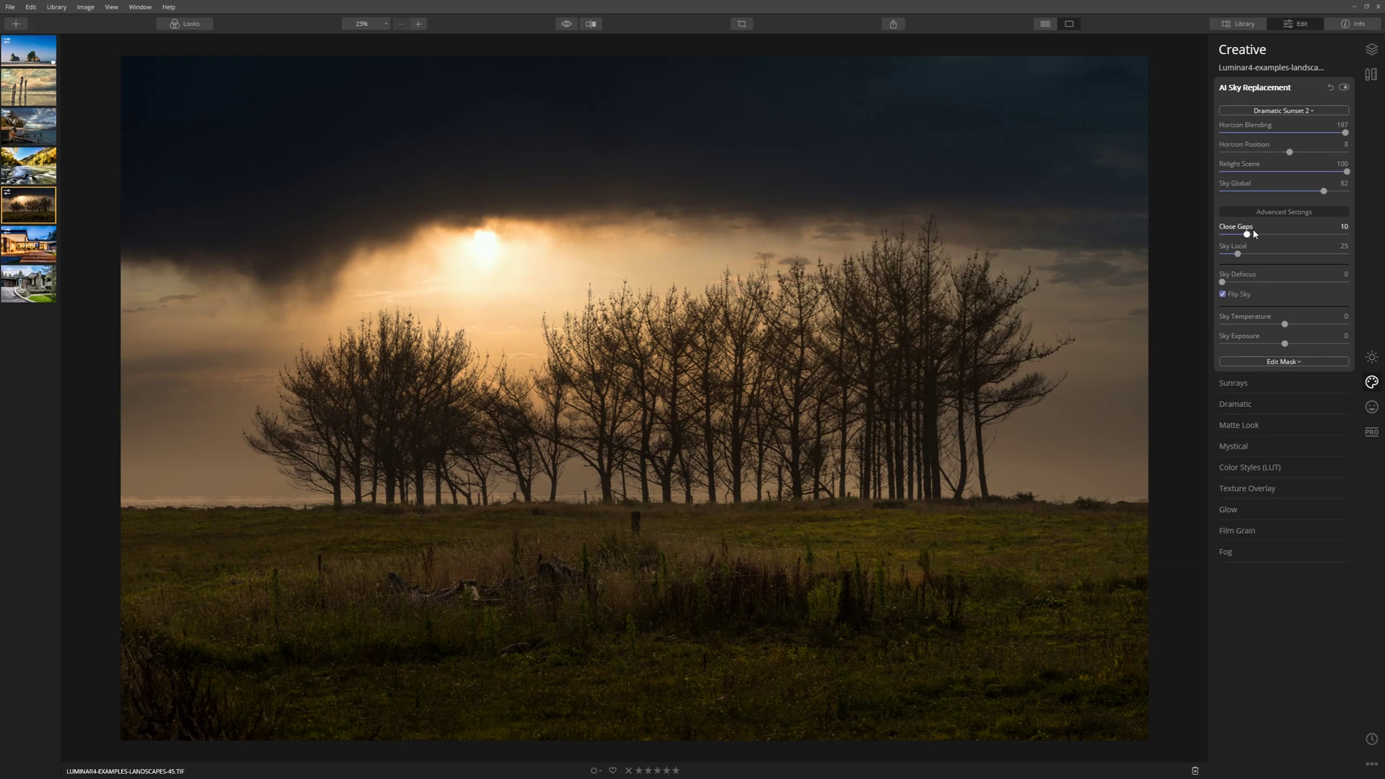
left_click_drag(1249, 236, 1347, 241)
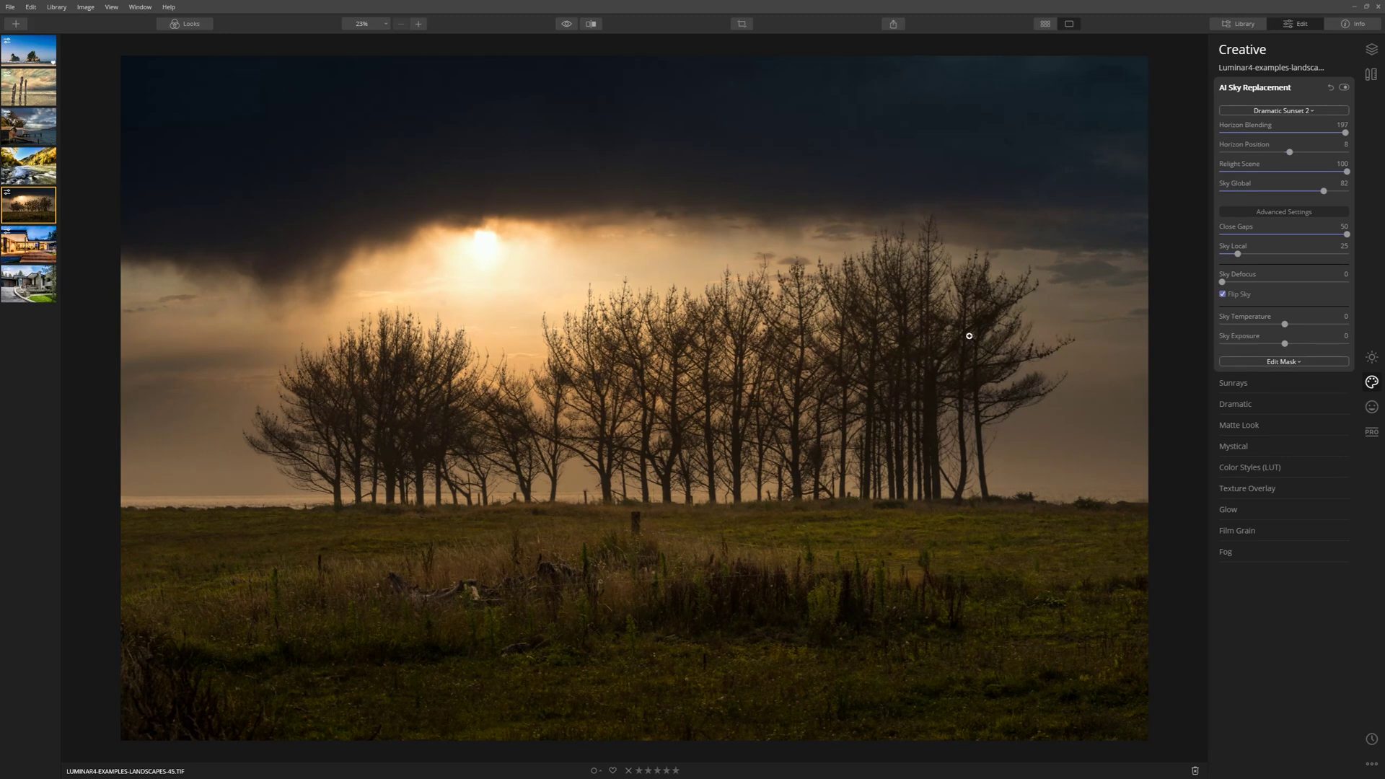
Zoom to 100% to inspect the tree branches, then zoom back to fit
left_click(633, 335)
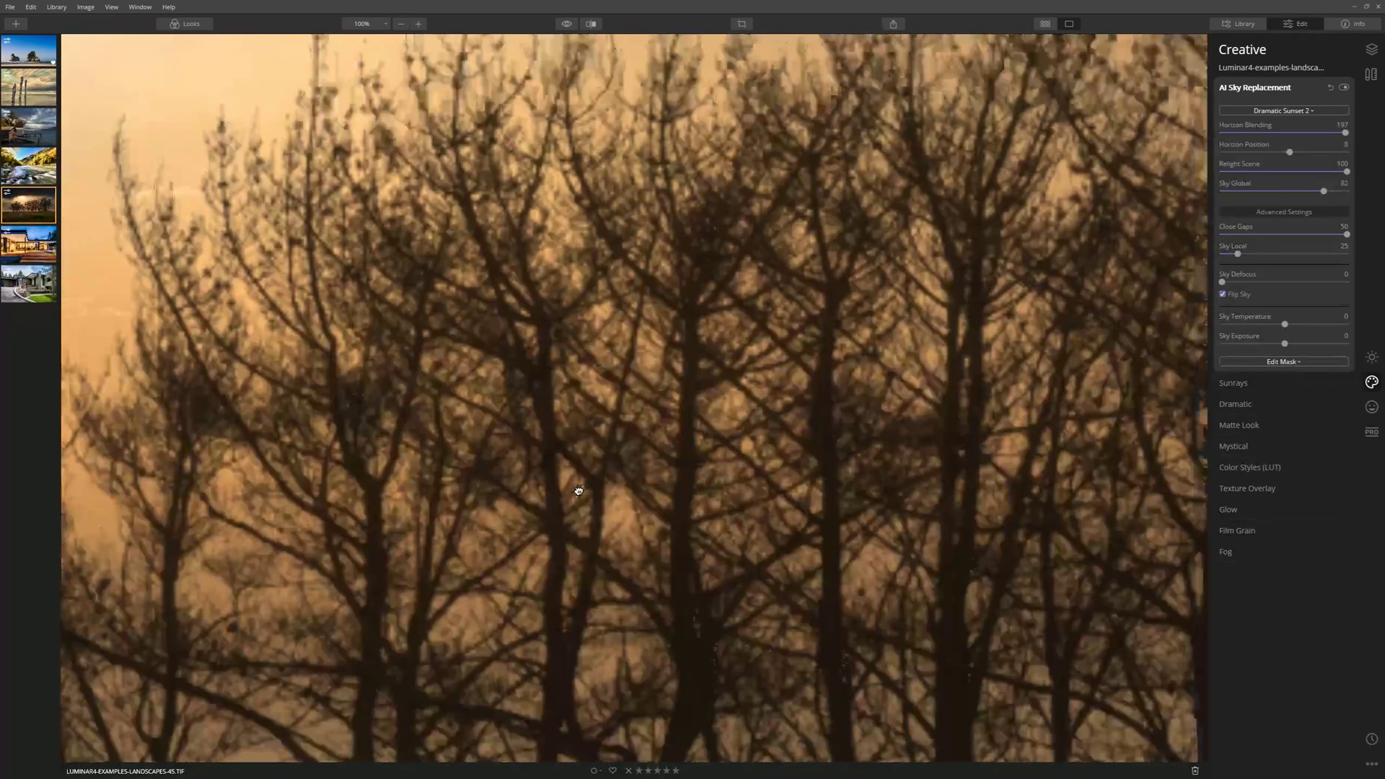
left_click_drag(574, 485, 939, 305)
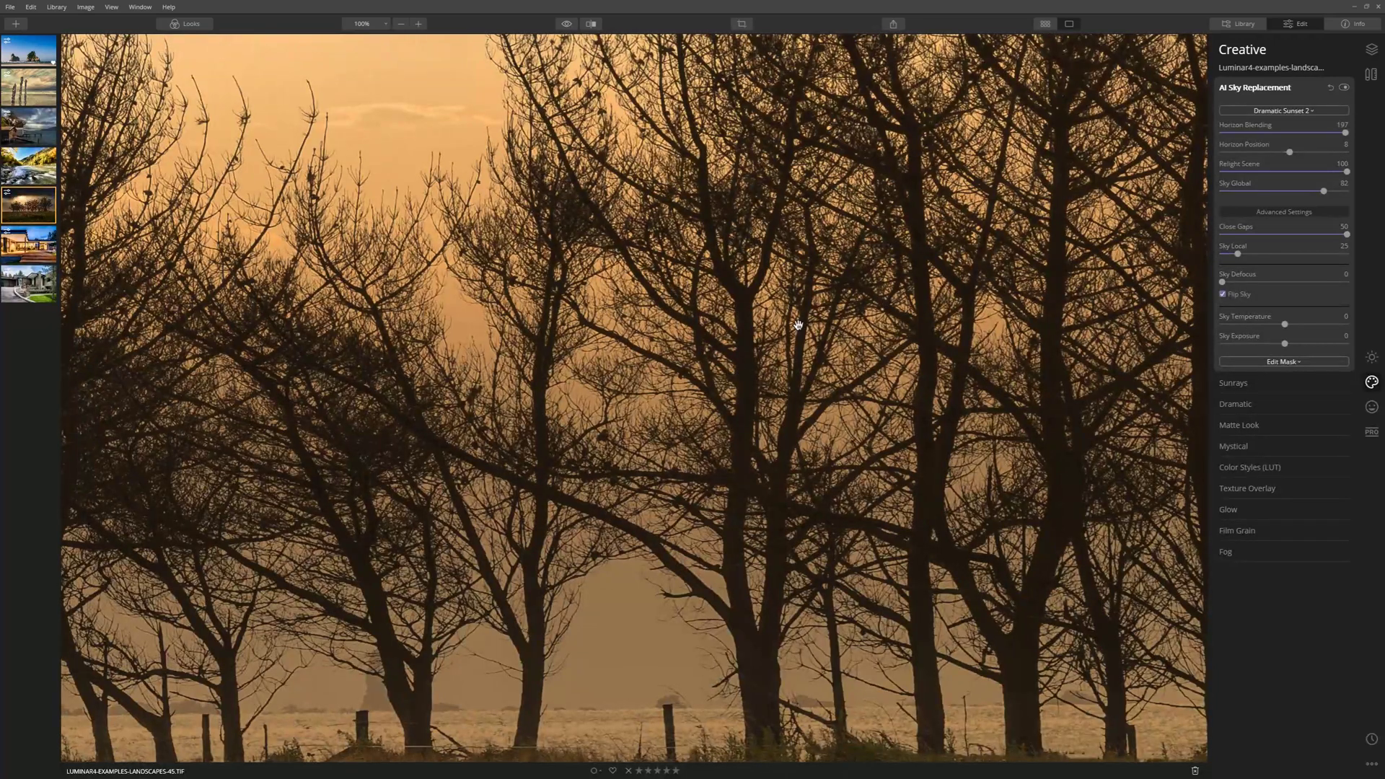
left_click(794, 324)
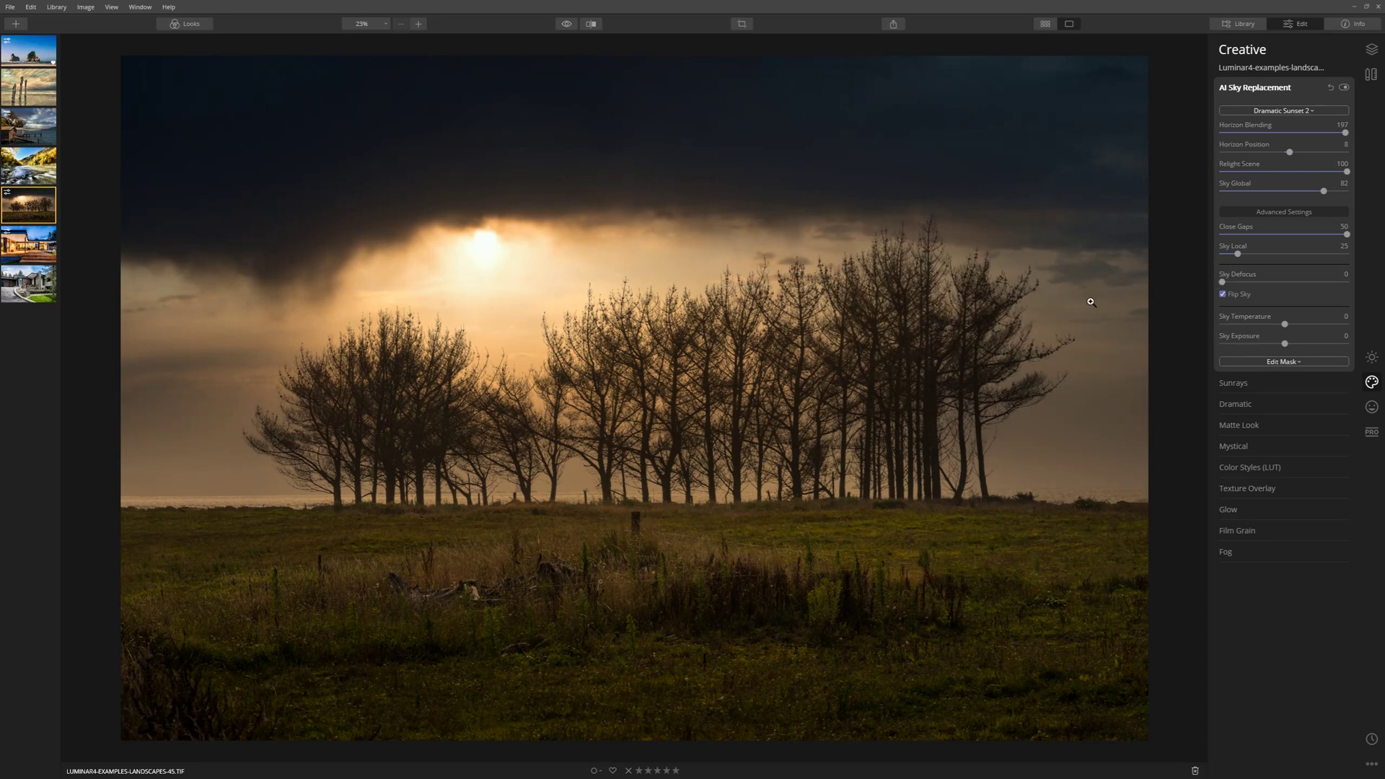
left_click_drag(1222, 282, 1293, 283)
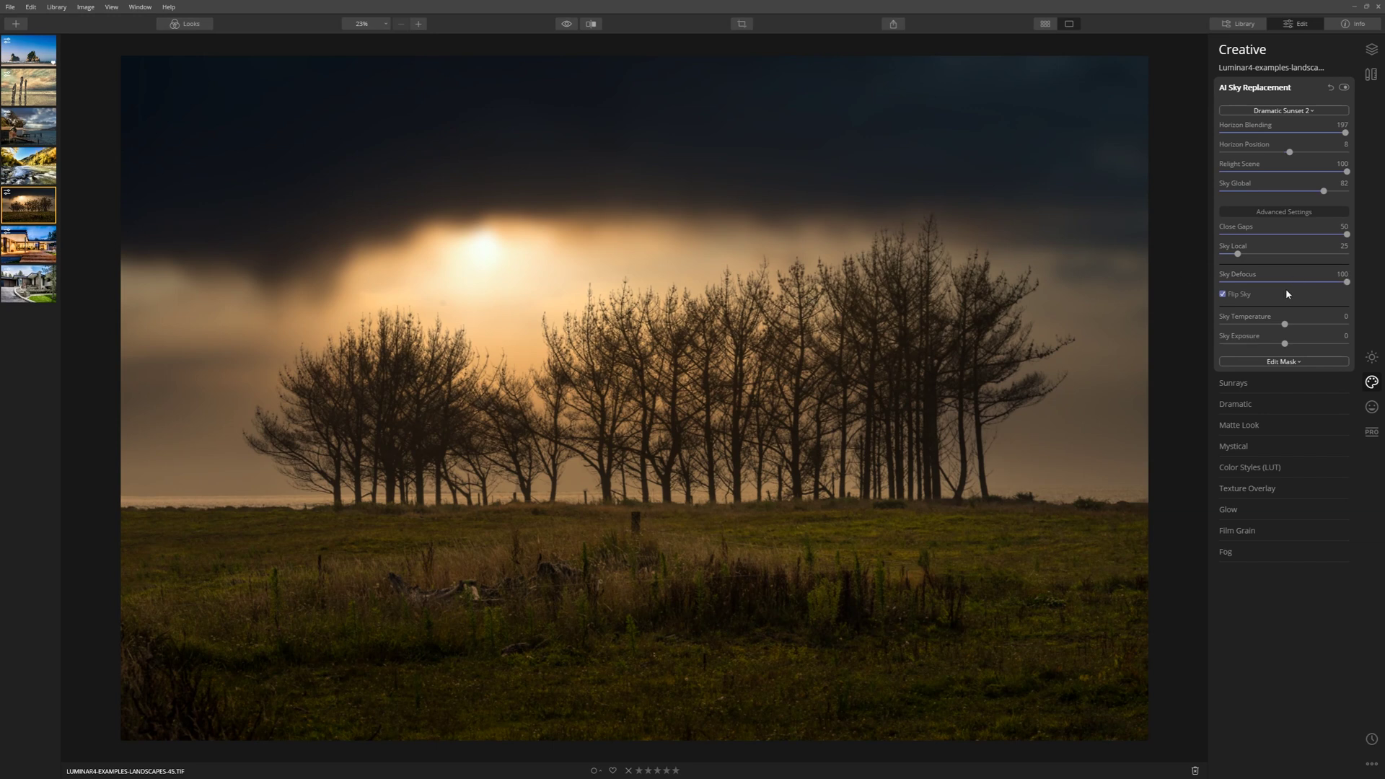
left_click_drag(1345, 282, 1222, 282)
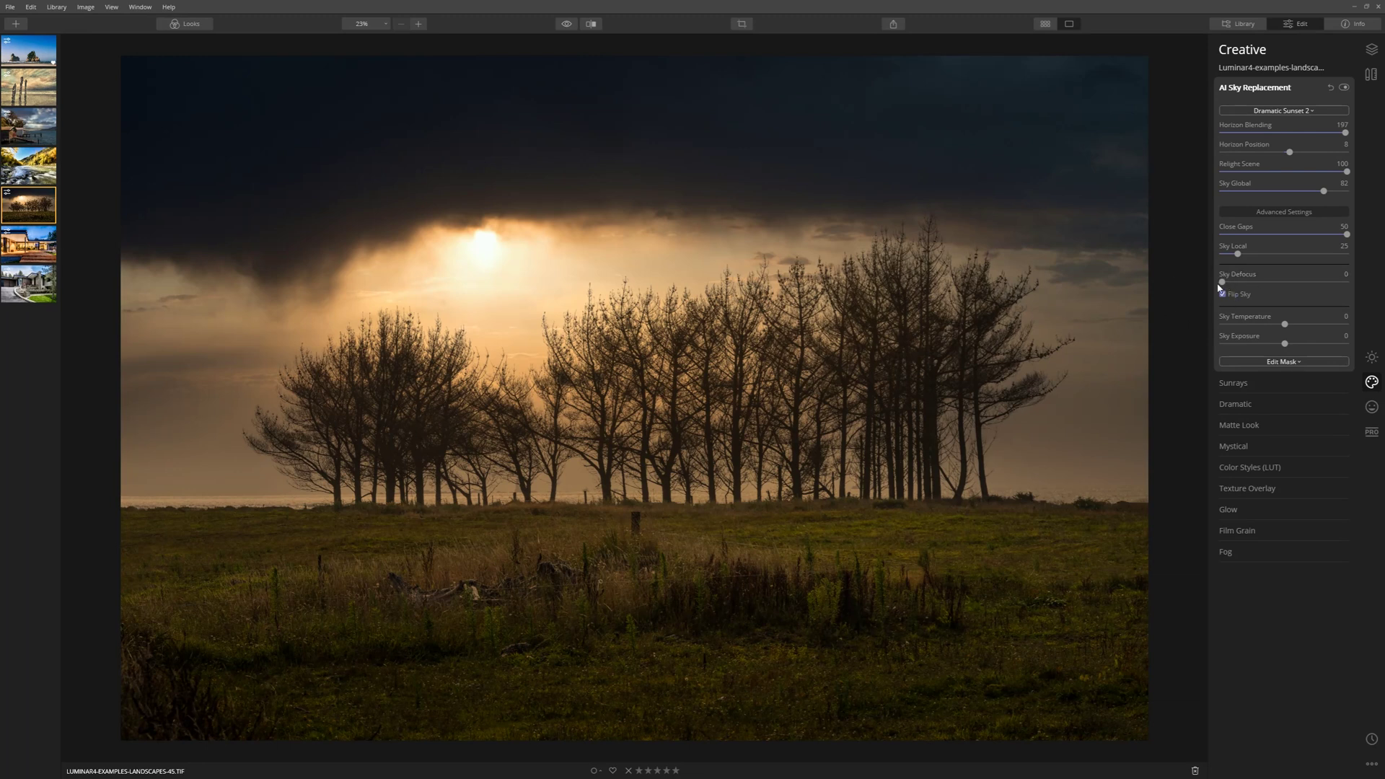
mouse_move(1223, 282)
left_mouse_down()
mouse_move(1234, 282)
mouse_move(1222, 281)
left_mouse_up()
Set Sky Temperature to 100 and return Sky Exposure to 0 after testing it
left_click_drag(1284, 324, 1369, 326)
left_click_drag(1345, 325, 1184, 325)
mouse_move(1221, 324)
left_mouse_down()
mouse_move(1340, 324)
mouse_move(1186, 322)
mouse_move(1340, 334)
mouse_move(1225, 331)
left_mouse_up()
left_click_drag(1223, 332, 1370, 357)
left_click_drag(1284, 344, 1216, 349)
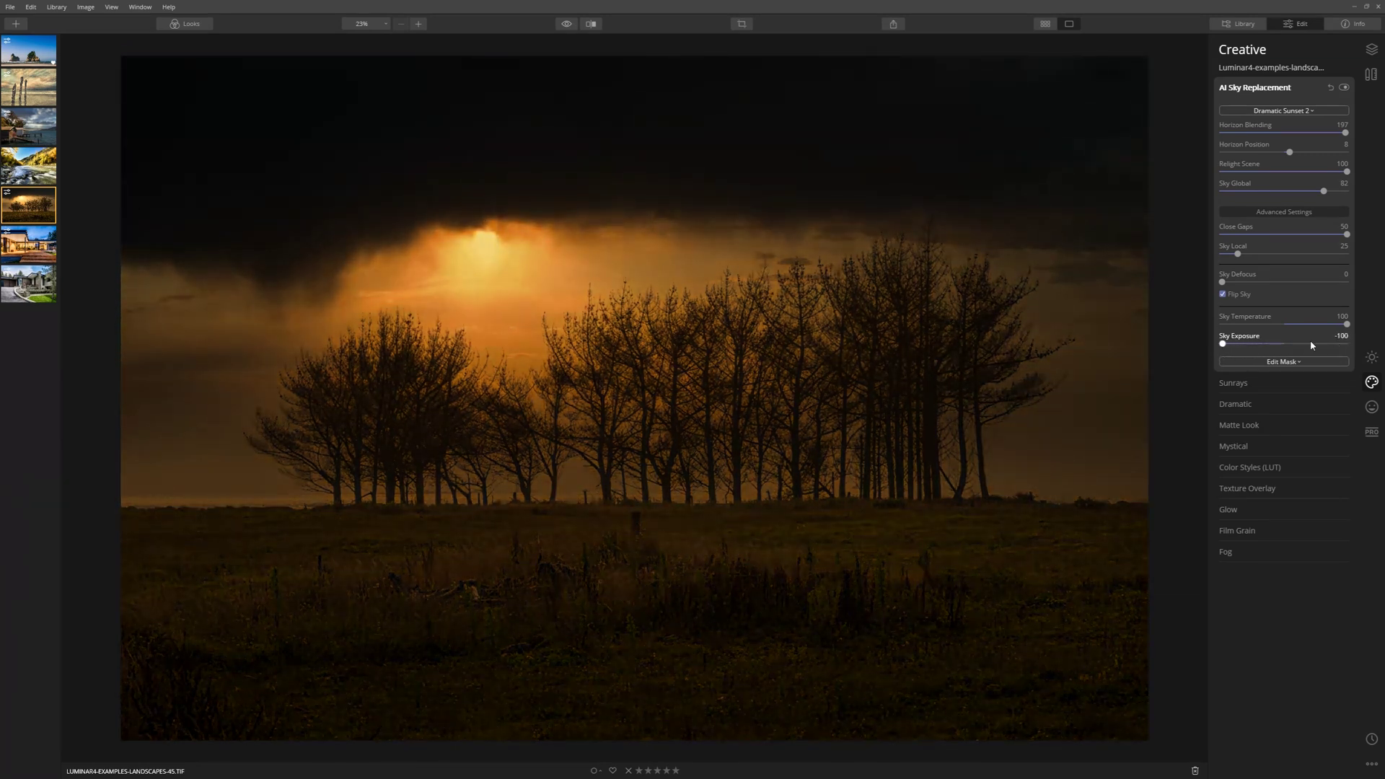
double_click(1222, 345)
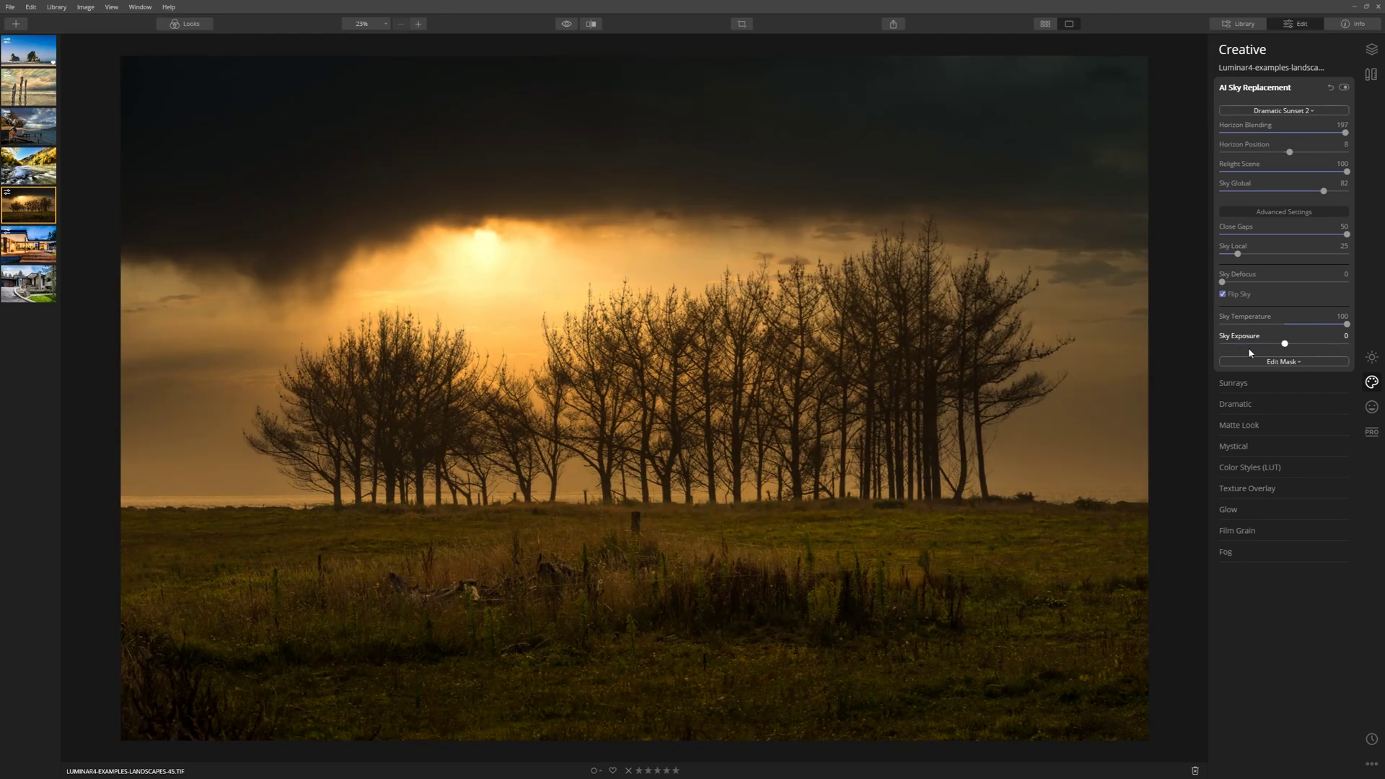
left_click(1343, 88)
left_click(1343, 88)
Replace the sky with Sunset 1 and reopen the Sky Selection list
left_click(1284, 111)
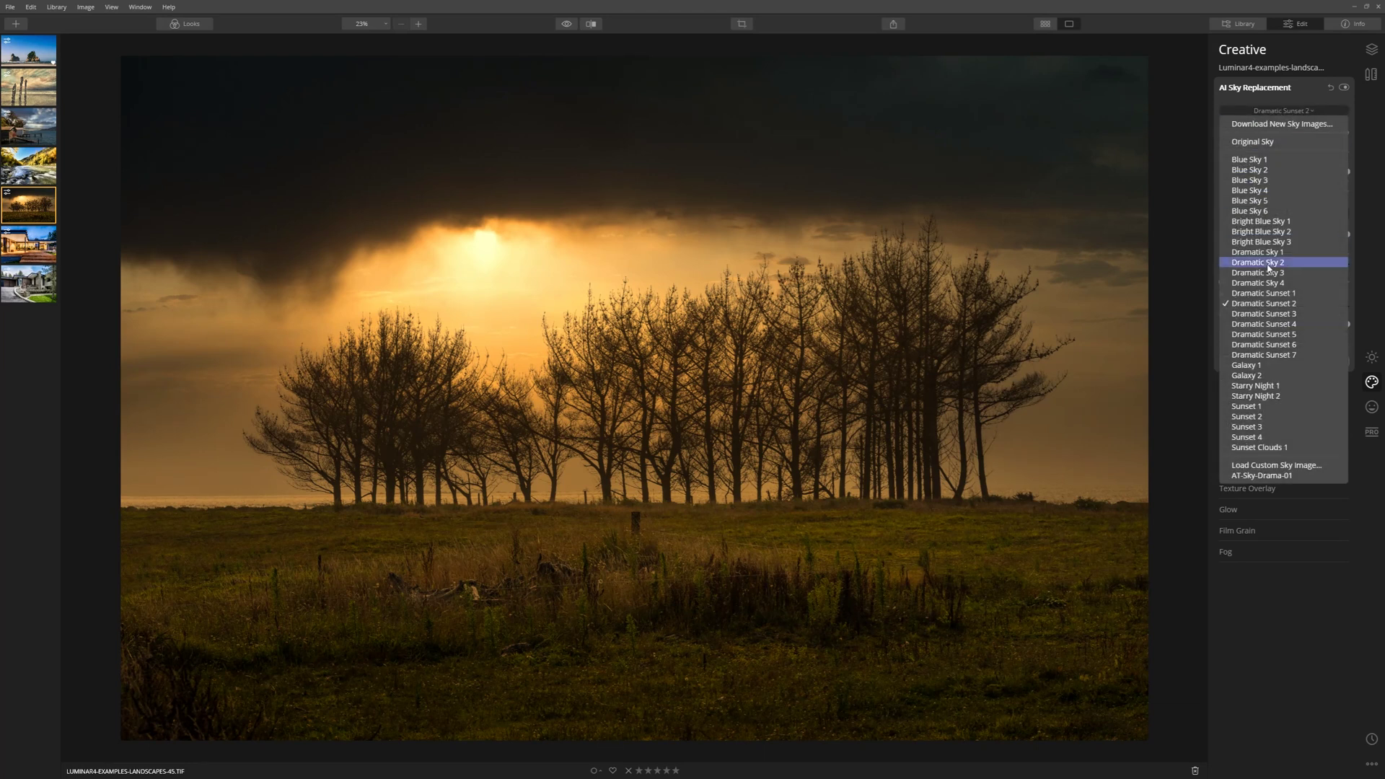
left_click(1283, 405)
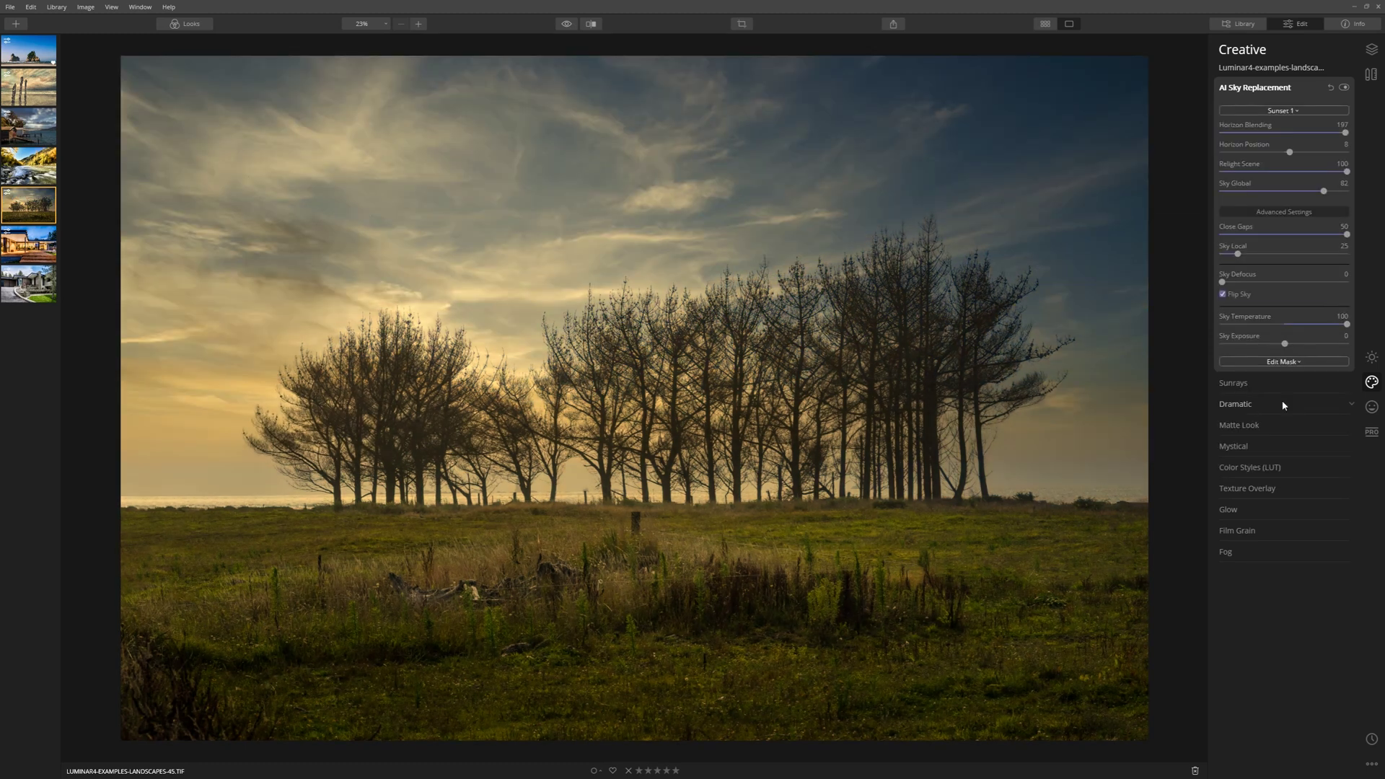
left_click(1298, 111)
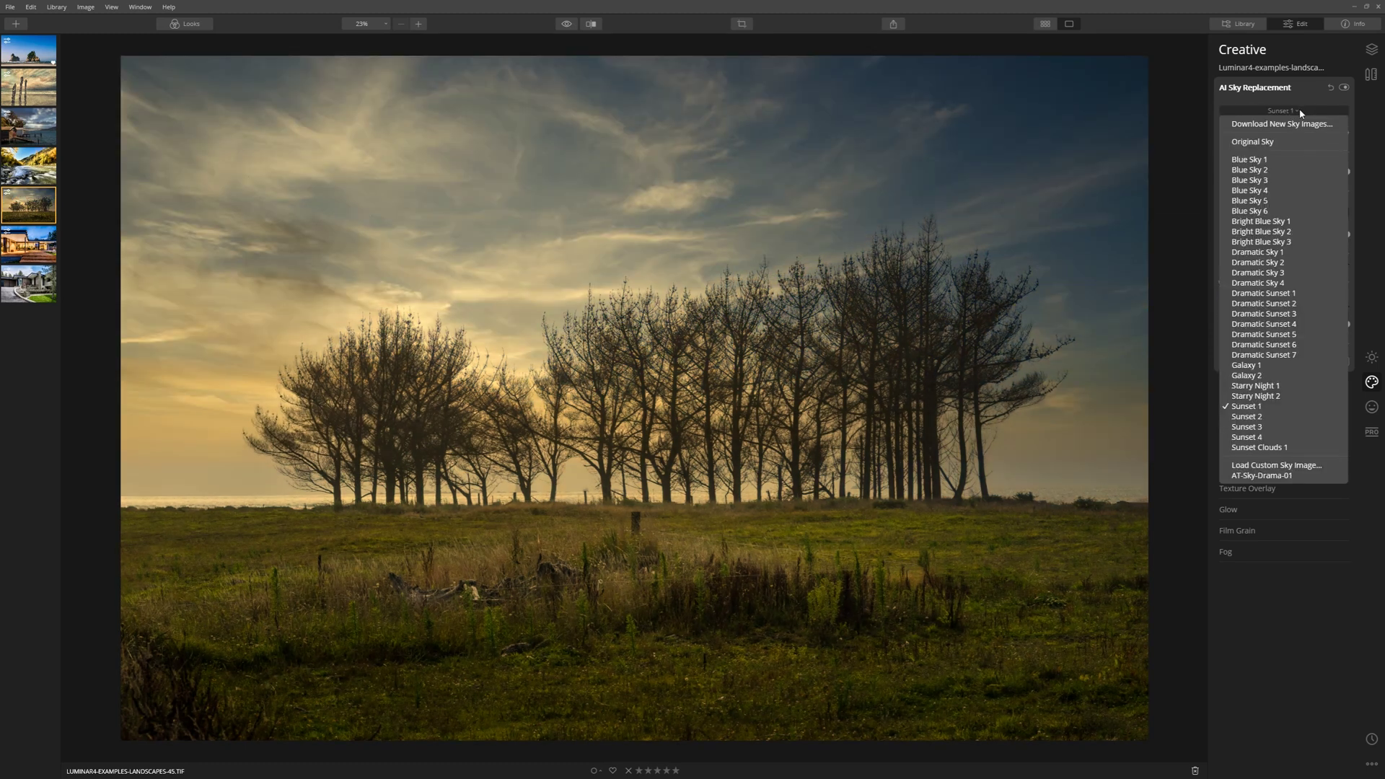